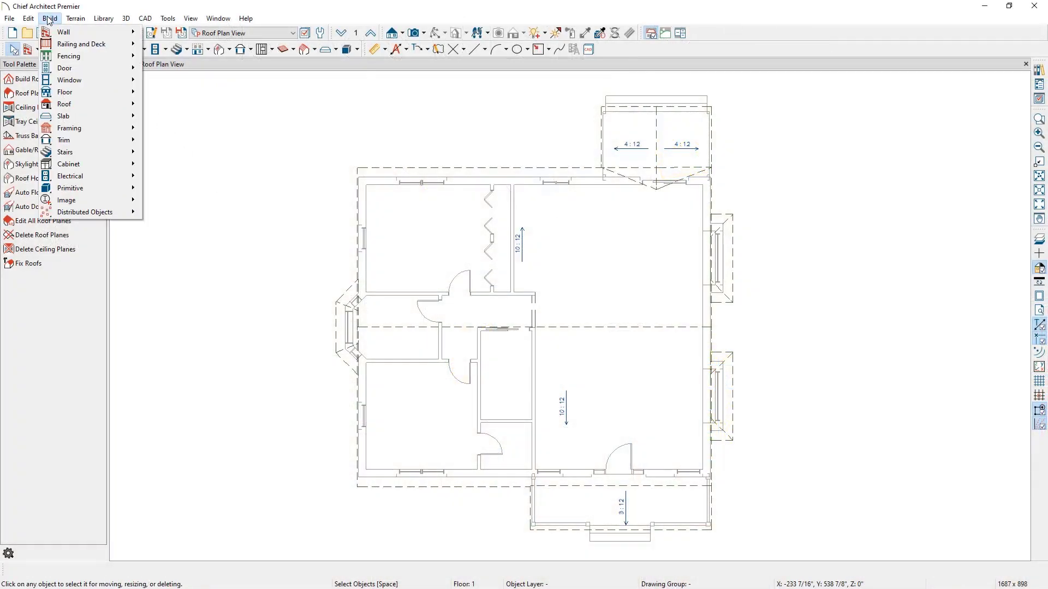
Place a default 2020 skylight on the roof plane above the upper-right room.
{"action": "mouse_move", "coordinate": [109, 104]}
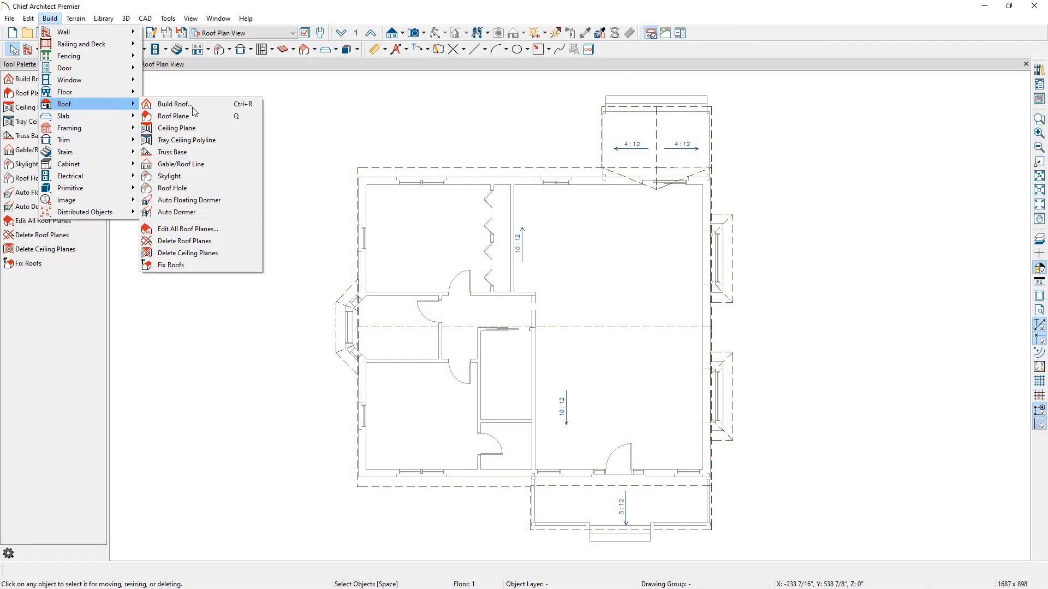
{"action": "left_click", "coordinate": [209, 177]}
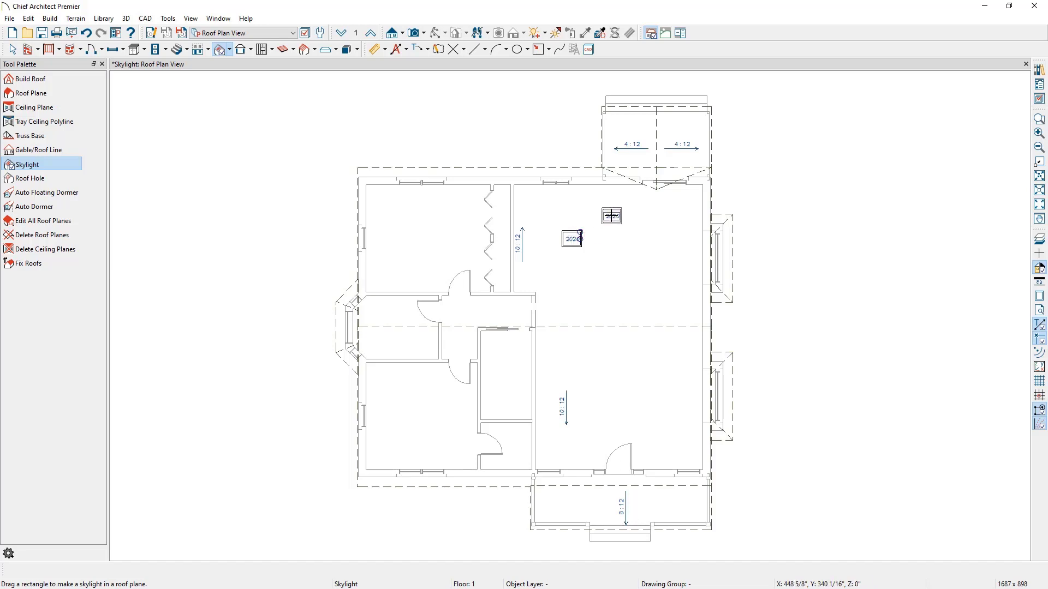
Draw a tall narrow skylight beside the 2020 skylight and select it.
{"action": "left_click_drag", "start_coordinate": [611, 215], "coordinate": [635, 293]}
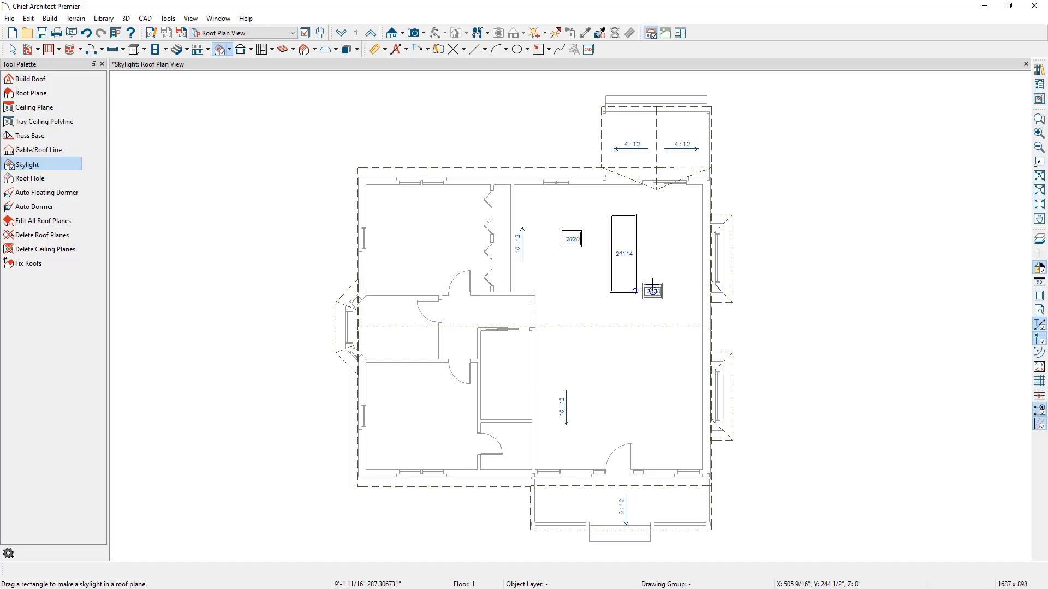
{"action": "left_click", "coordinate": [621, 264]}
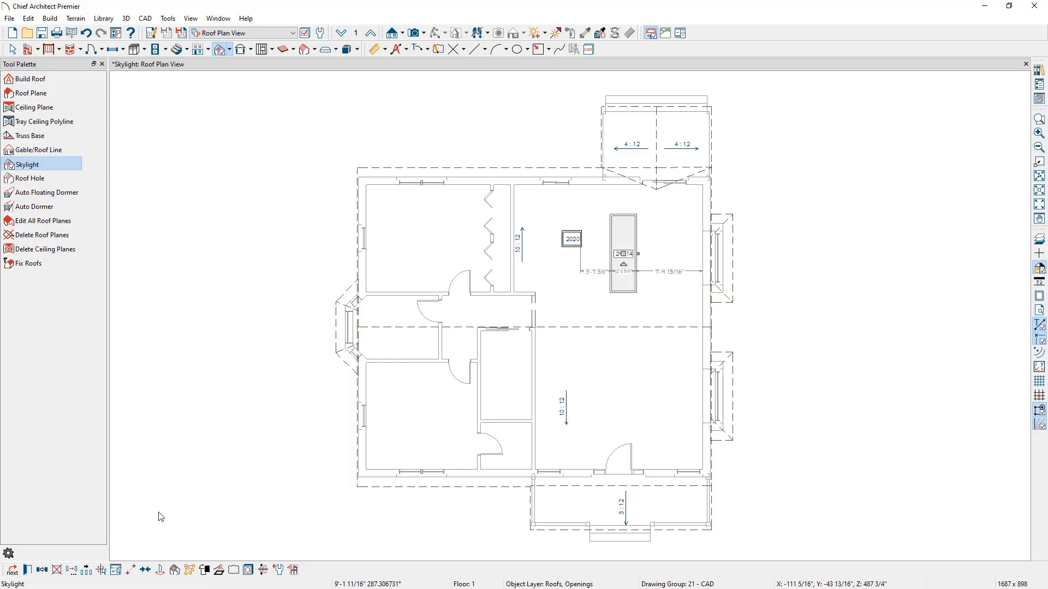
Resize the tall skylight to 21" wide by 72" high, keeping the Rectangle shape.
{"action": "left_click", "coordinate": [27, 571]}
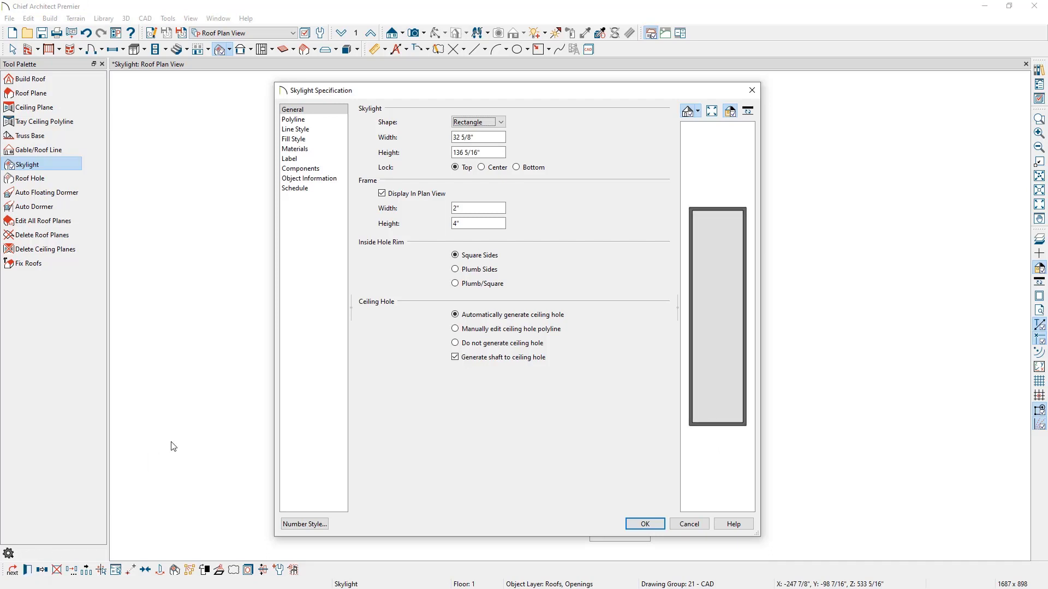
{"action": "left_click", "coordinate": [500, 123]}
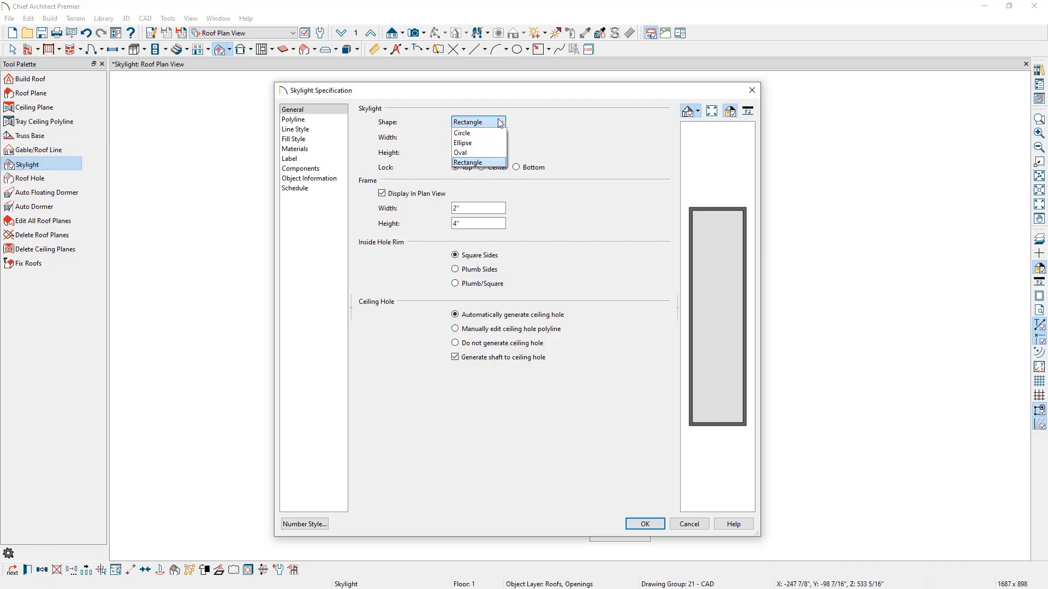
{"action": "left_click", "coordinate": [500, 122]}
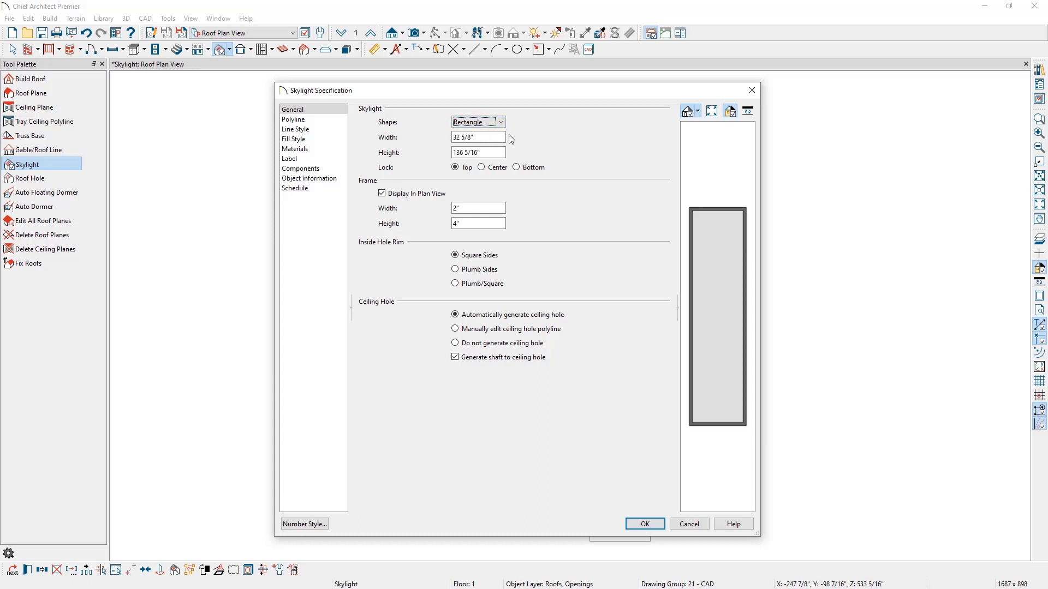
{"action": "key", "text": "Tab"}
{"action": "type", "text": "21"}
{"action": "key", "text": "Tab"}
{"action": "type", "text": "72"}
{"action": "key", "text": "Tab"}
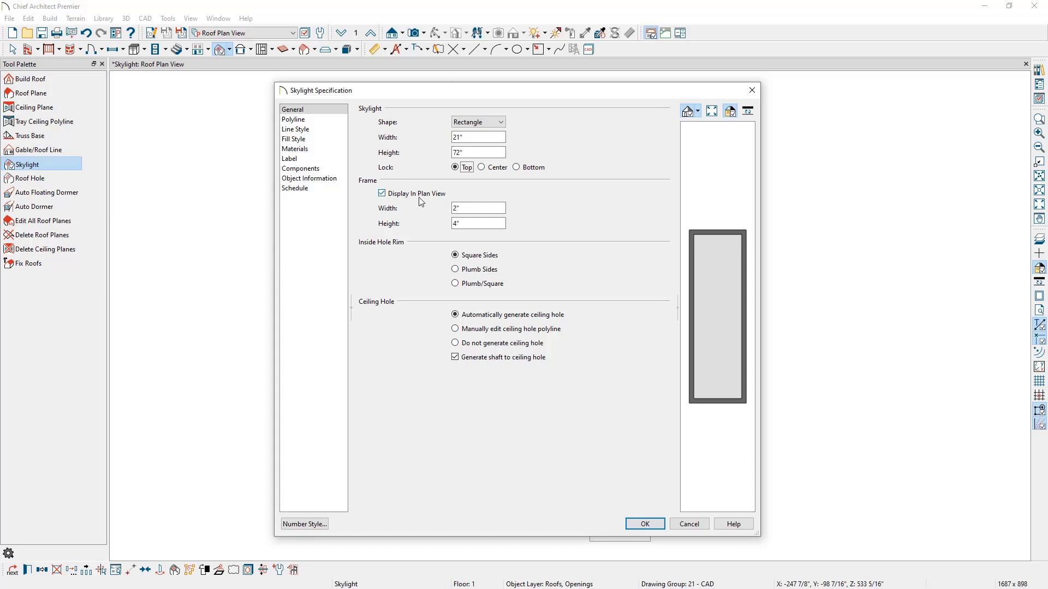
{"action": "double_click", "coordinate": [382, 194]}
Review the skylight's Line Style and Materials settings.
{"action": "left_click", "coordinate": [339, 131]}
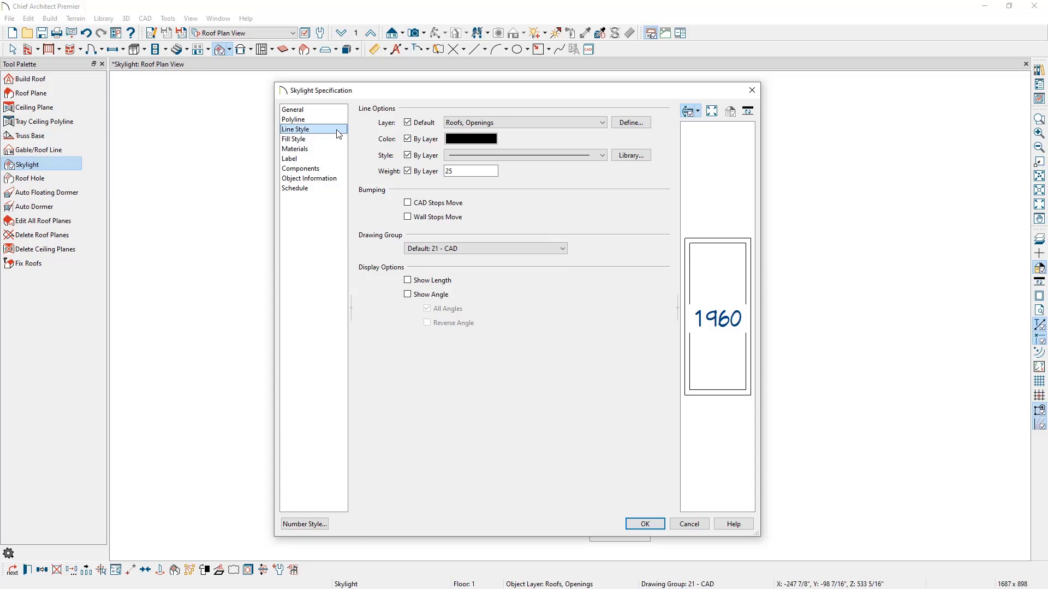
{"action": "left_click", "coordinate": [335, 150]}
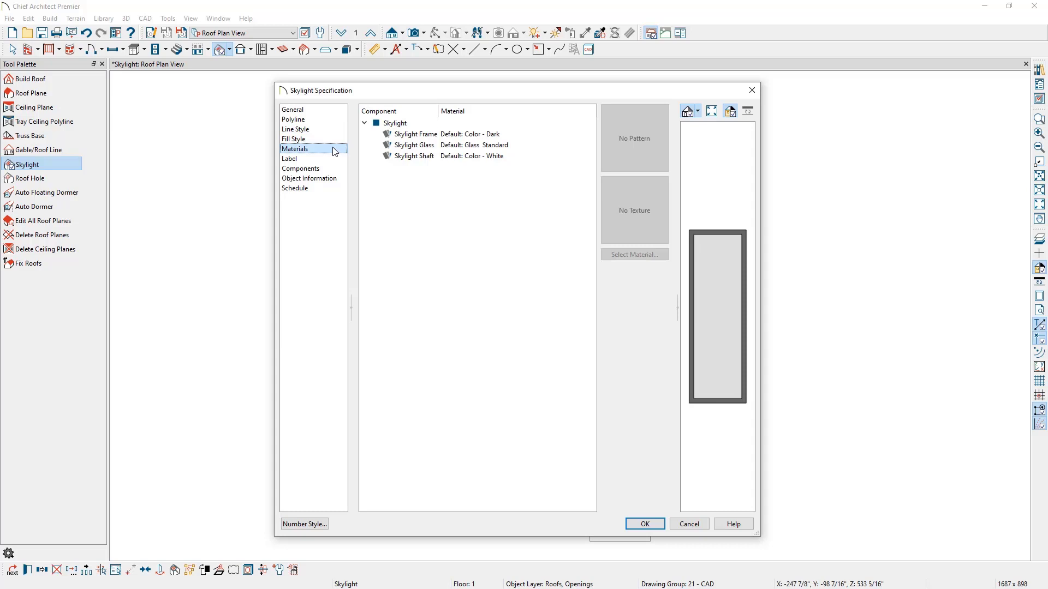
Check the Label, Object Information and Schedule pages, then apply the new skylight size.
{"action": "left_click", "coordinate": [335, 160]}
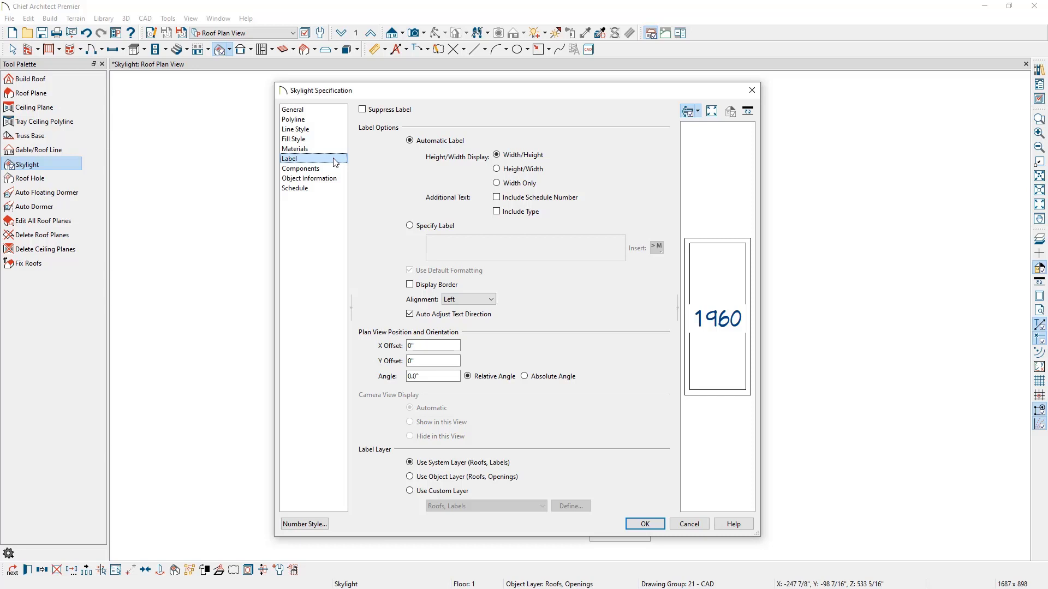
{"action": "left_click", "coordinate": [341, 179]}
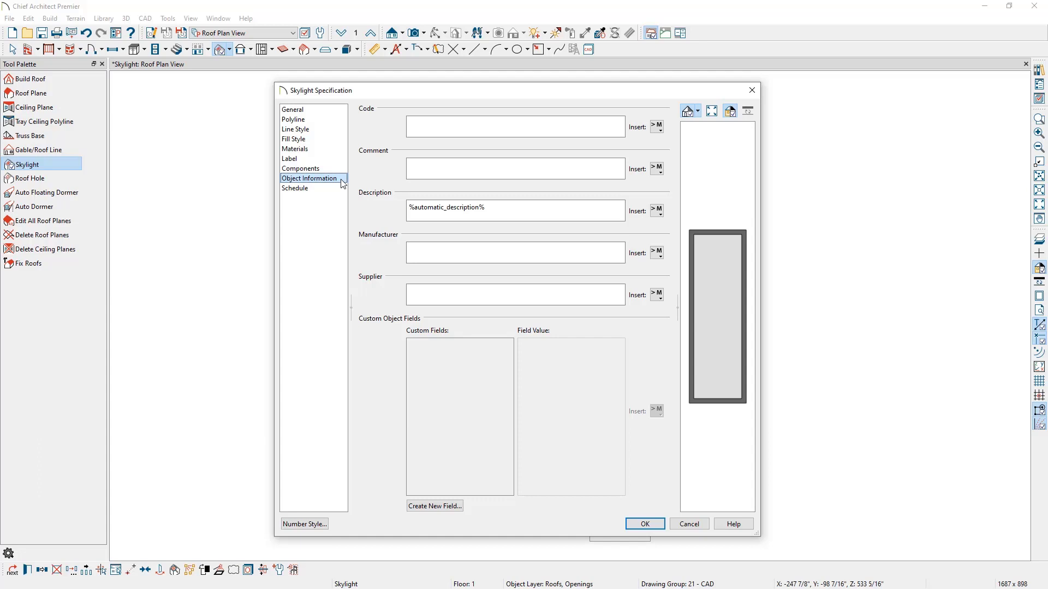
{"action": "left_click", "coordinate": [337, 189]}
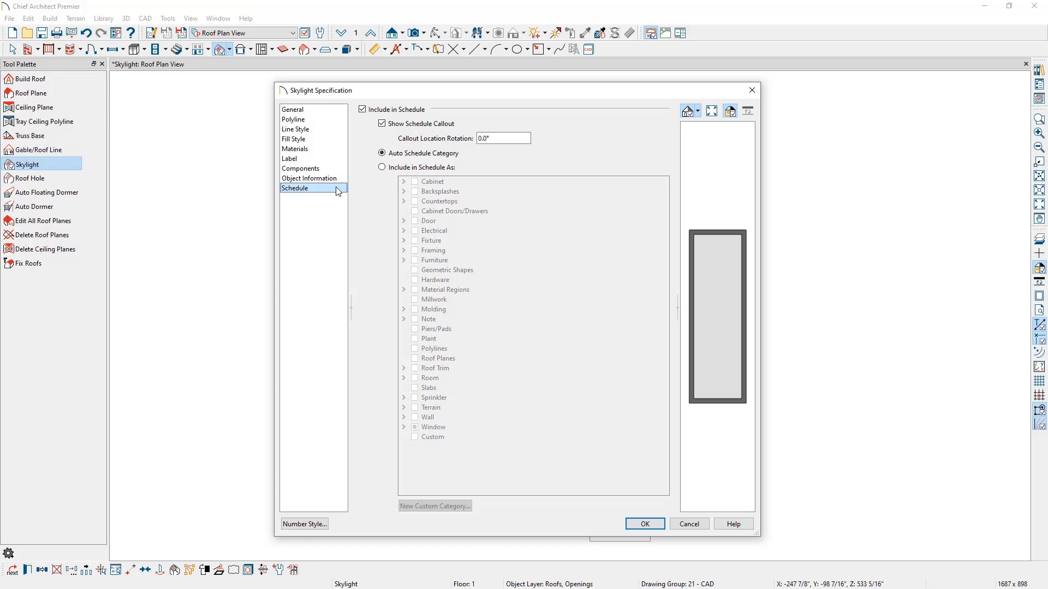
{"action": "left_click", "coordinate": [649, 524]}
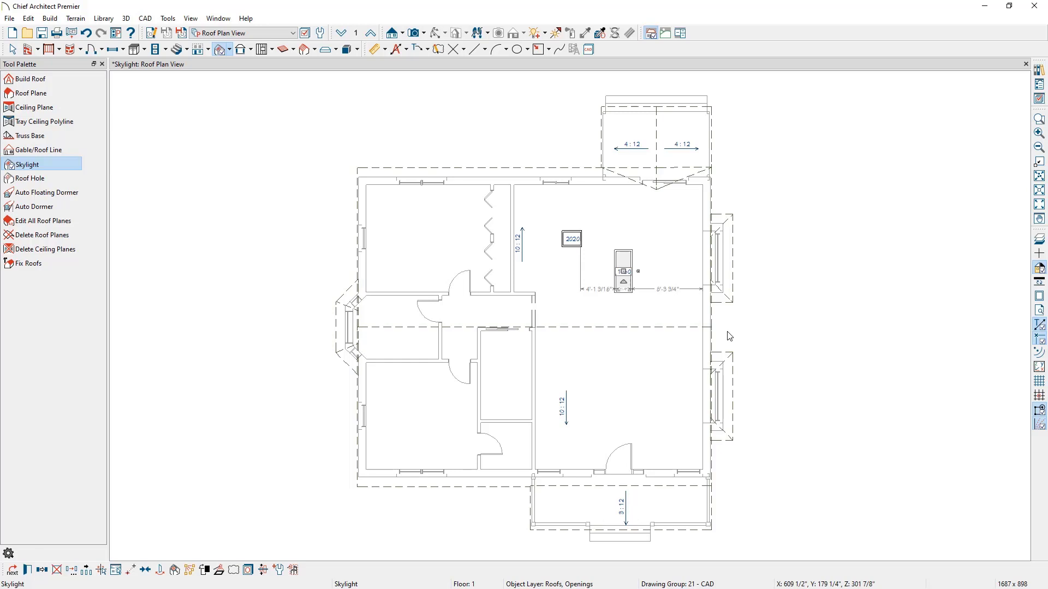
Set the tall skylight's distance to the right wall to 96" (8 feet).
{"action": "left_click", "coordinate": [668, 289]}
{"action": "type", "text": "96"}
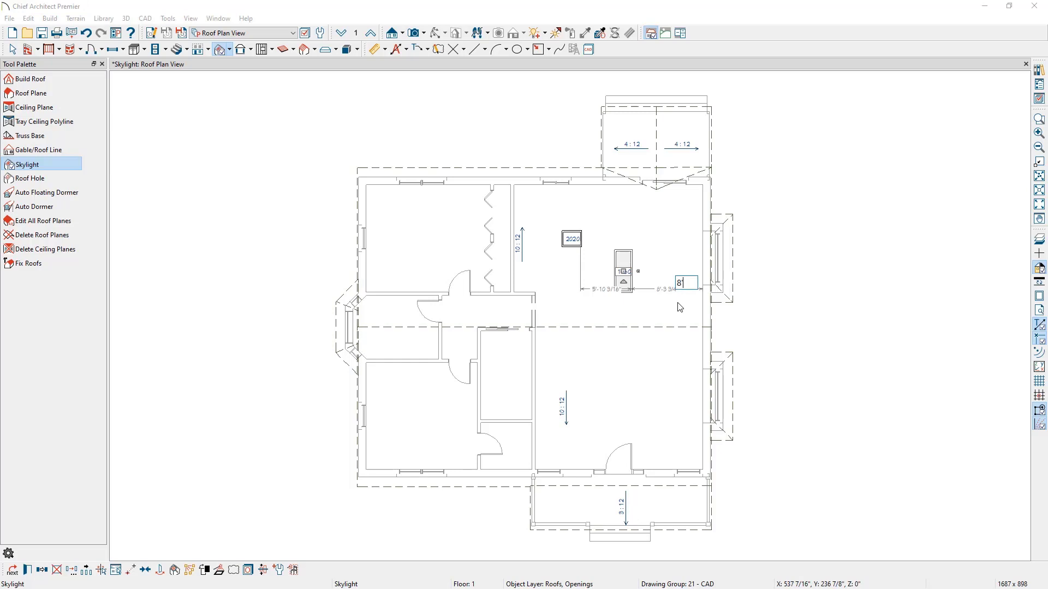
{"action": "key", "text": "Return"}
{"action": "key", "text": "space"}
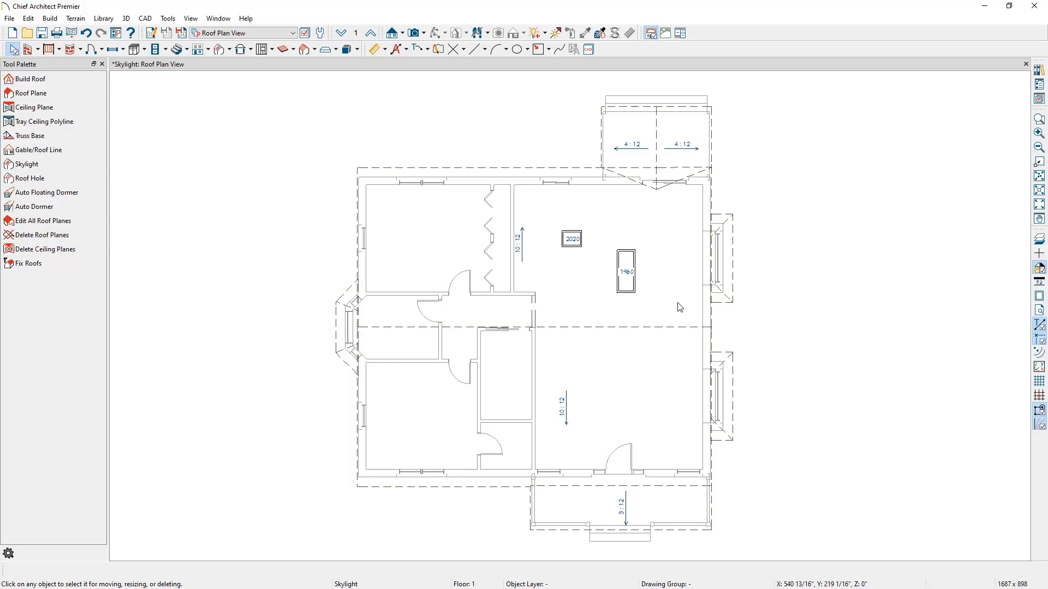
Open the Skylight Detail view of the tall rectangular skylight.
{"action": "left_click", "coordinate": [629, 292]}
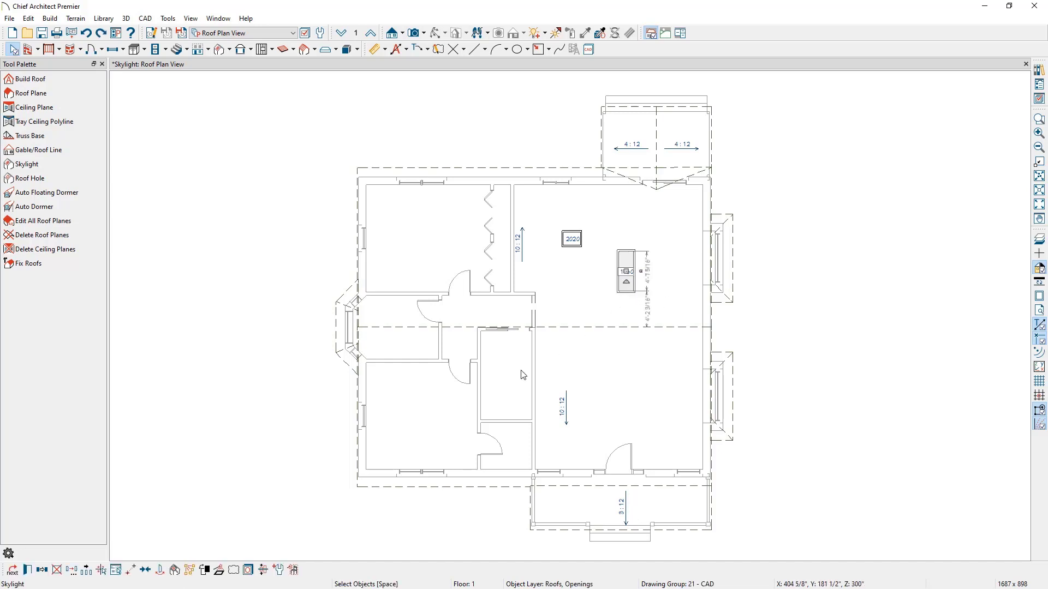
{"action": "left_click", "coordinate": [175, 570]}
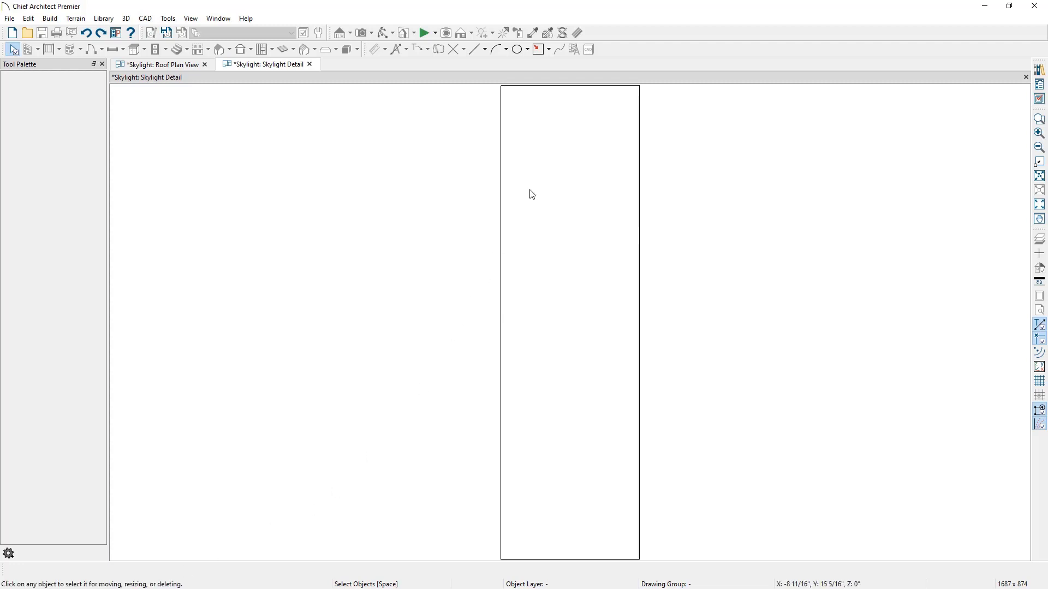
Drag the skylight outline's top-edge midpoint upward to form a pointed peak.
{"action": "left_click", "coordinate": [571, 121]}
{"action": "scroll", "coordinate": [566, 179], "scroll_direction": "down", "scroll_amount": 2}
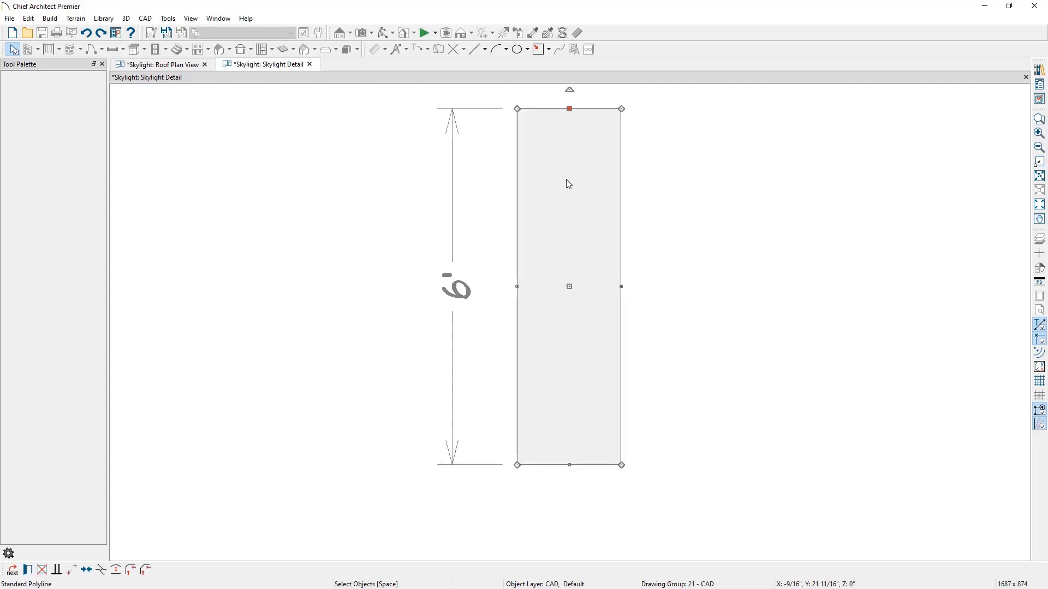
{"action": "middle_click_drag", "start_coordinate": [566, 179], "coordinate": [565, 212]}
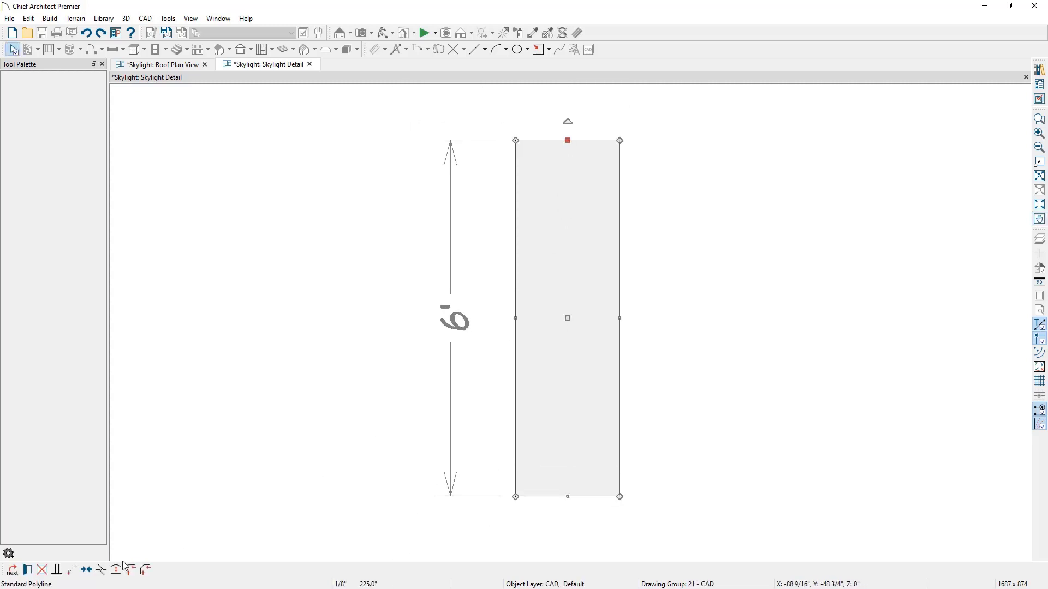
{"action": "left_click", "coordinate": [107, 569]}
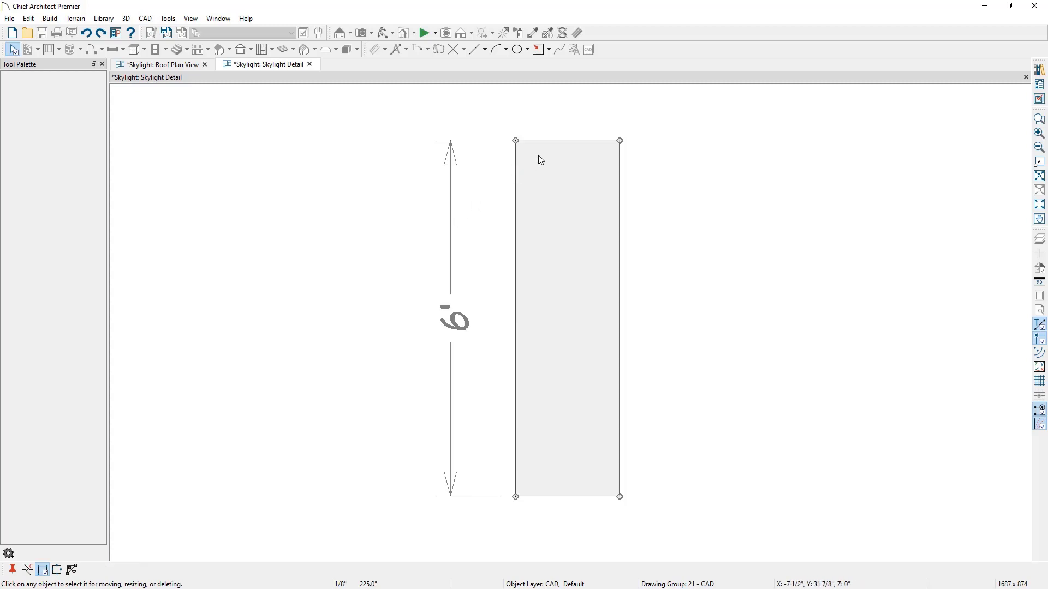
{"action": "left_click", "coordinate": [568, 141]}
{"action": "left_click", "coordinate": [569, 141]}
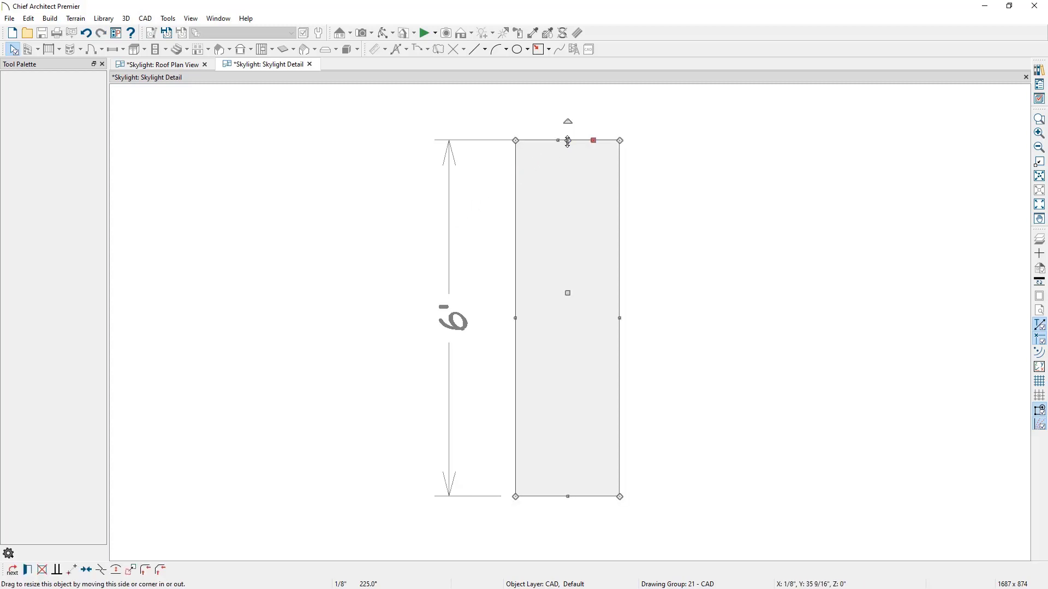
{"action": "left_click_drag", "start_coordinate": [568, 141], "coordinate": [568, 111]}
{"action": "left_click", "coordinate": [640, 127]}
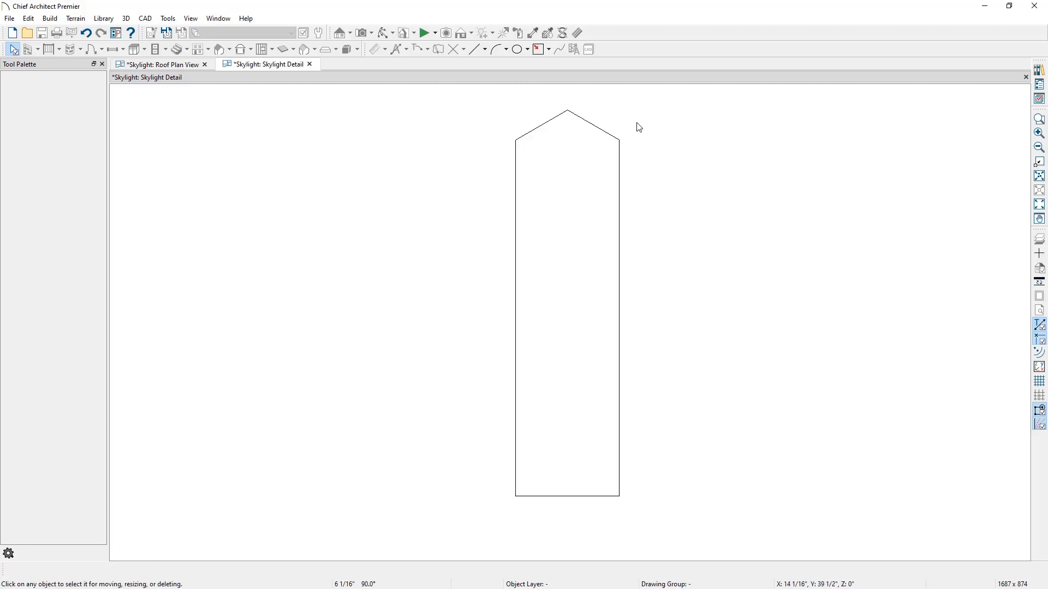
Close the Skylight Detail view and save the pointed skylight outline.
{"action": "left_click", "coordinate": [310, 64]}
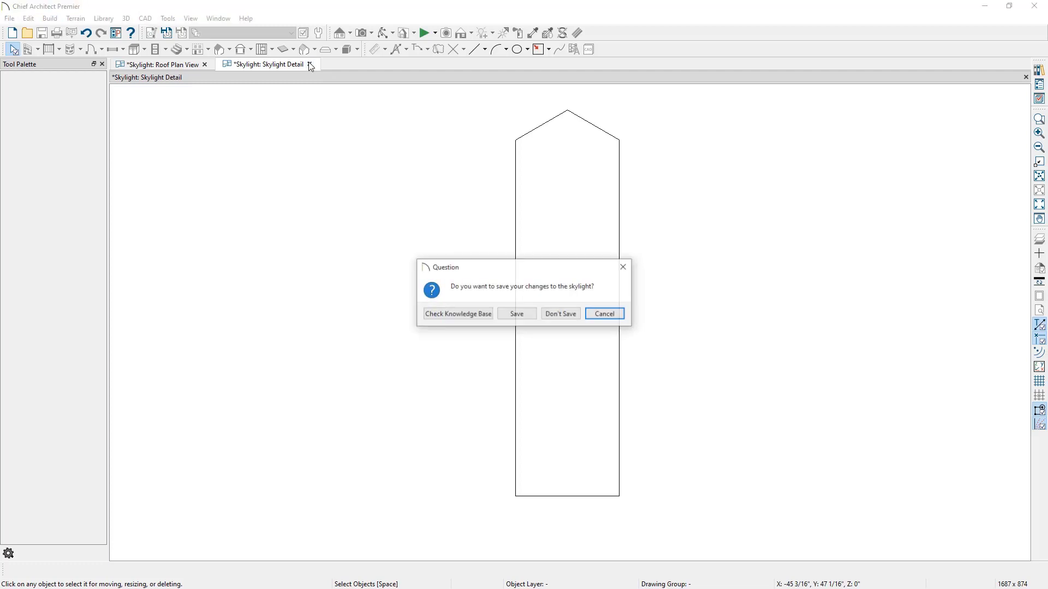
{"action": "left_click", "coordinate": [533, 321]}
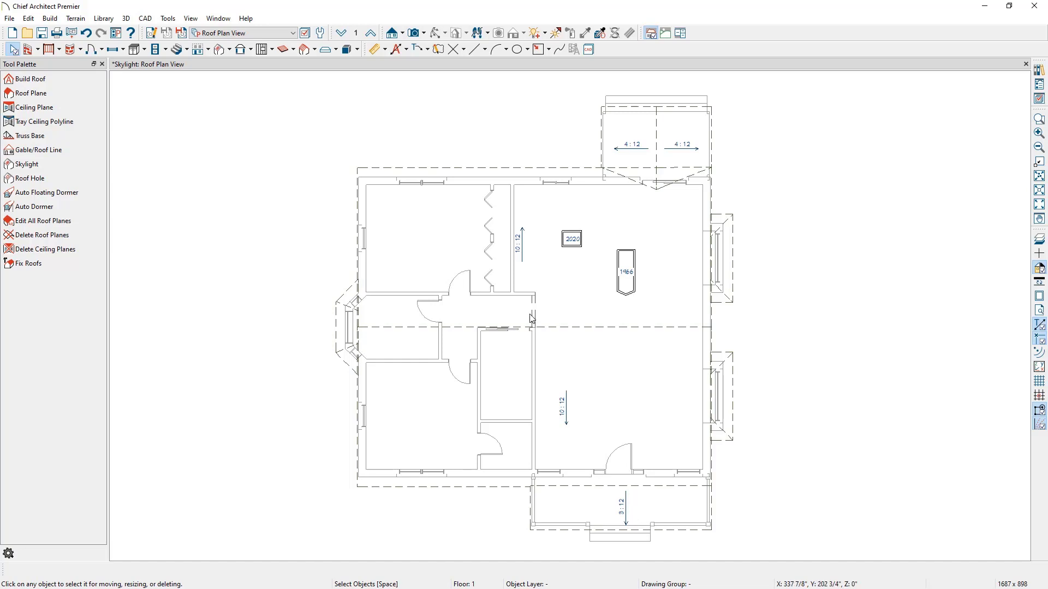
In Skylight Defaults, set Shape to Circle and turn off Display In Plan View.
{"action": "left_click", "coordinate": [28, 18]}
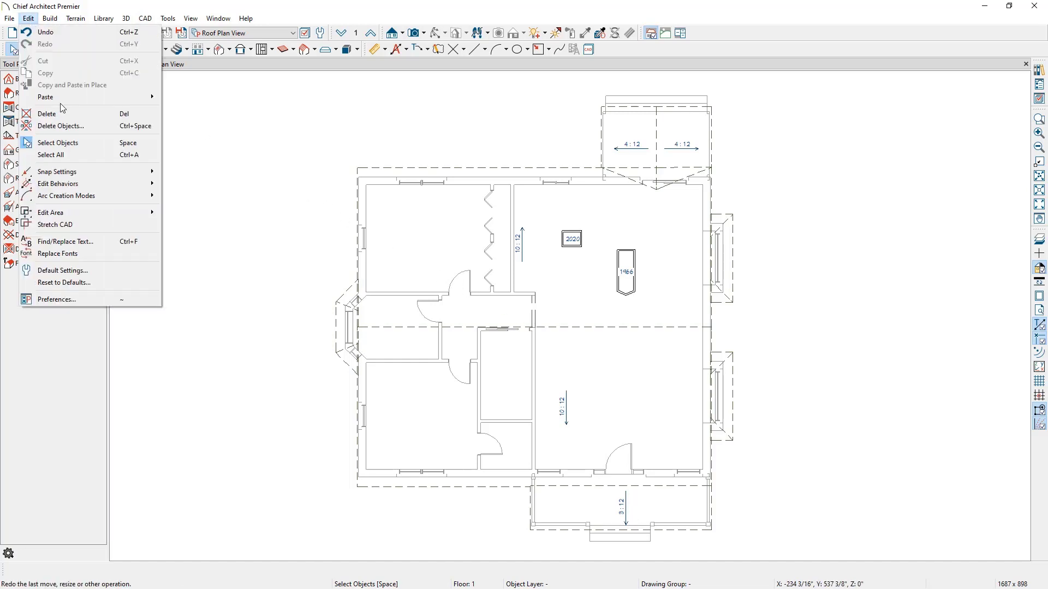
{"action": "left_click", "coordinate": [106, 270]}
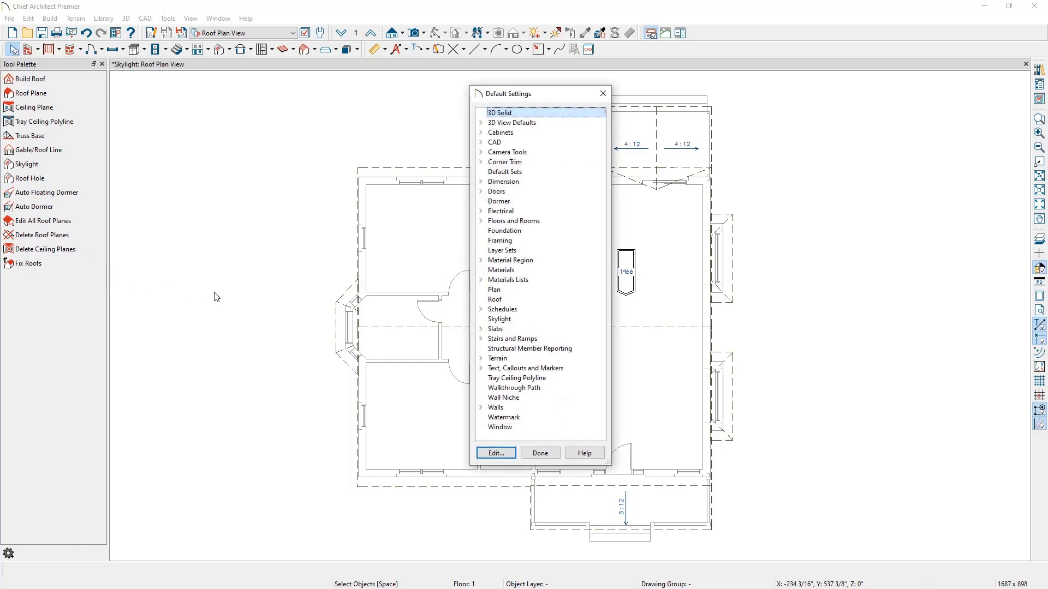
{"action": "left_click", "coordinate": [527, 321]}
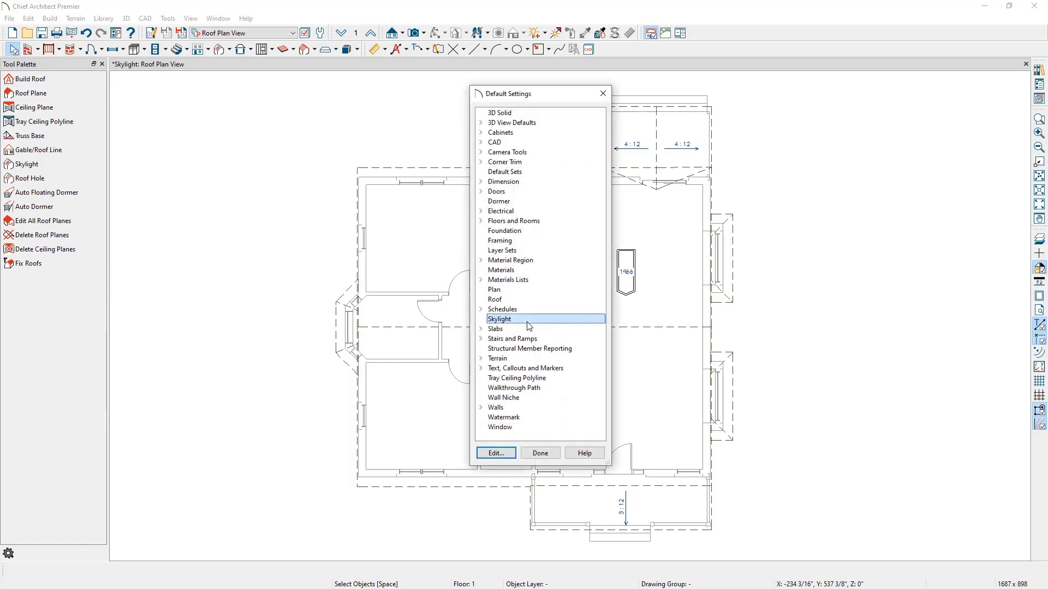
{"action": "double_click", "coordinate": [527, 321]}
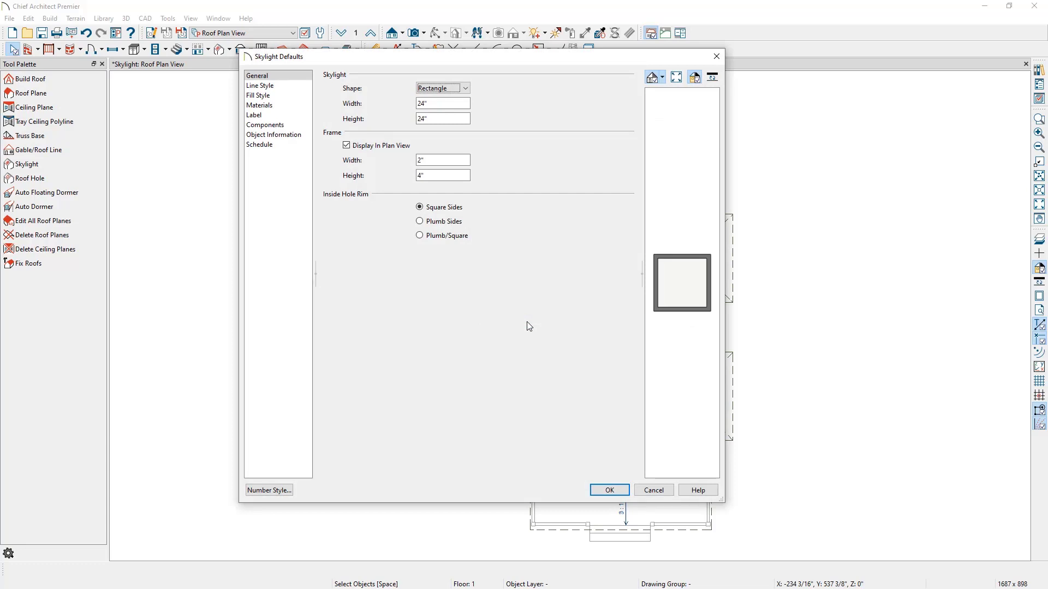
{"action": "left_click", "coordinate": [464, 88]}
{"action": "left_click", "coordinate": [465, 100]}
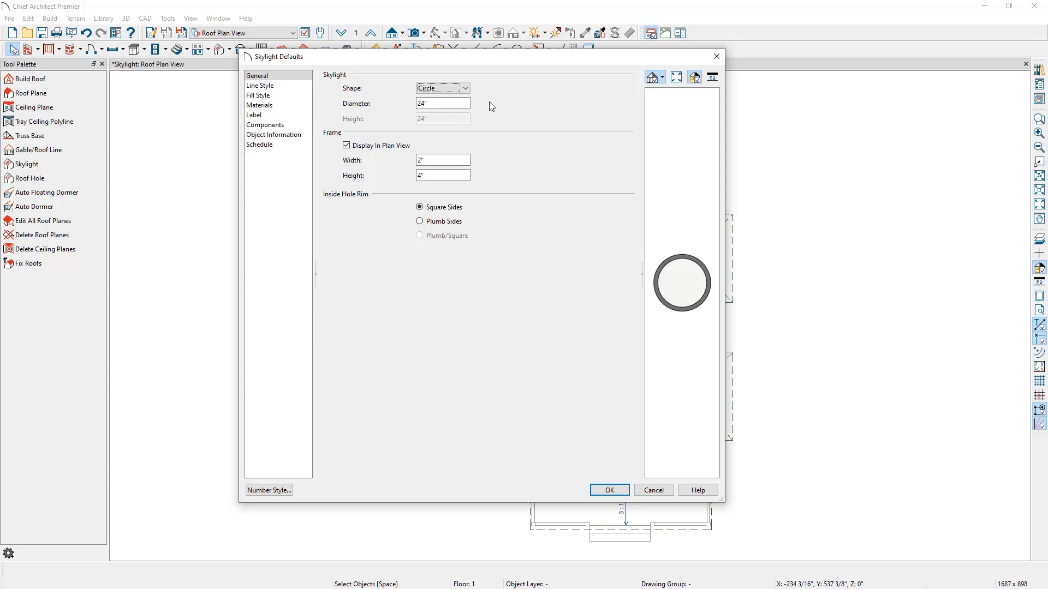
{"action": "left_click", "coordinate": [348, 147]}
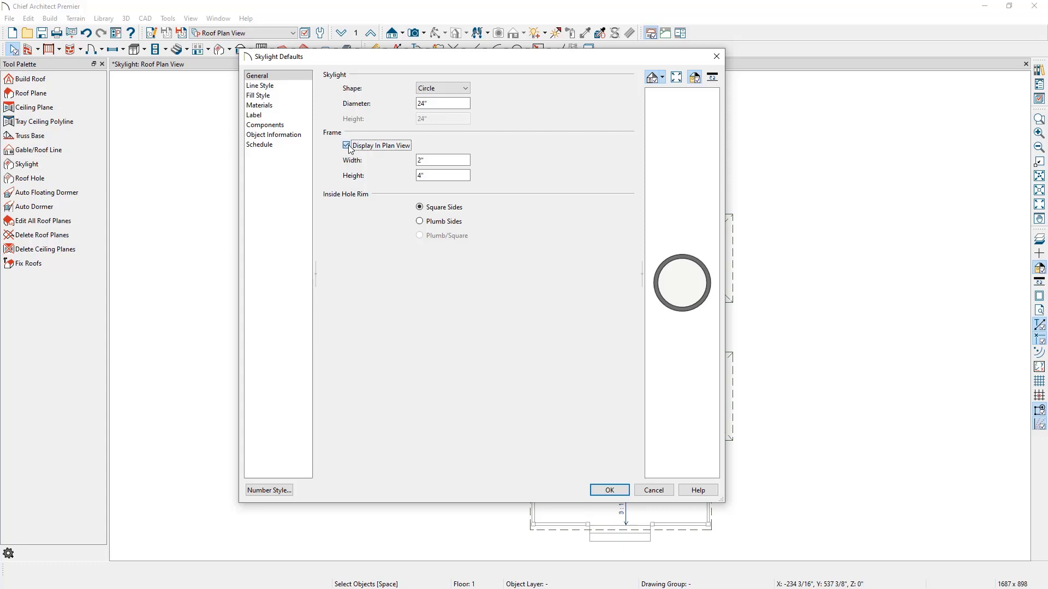
In Skylight Defaults' Line Style panel, choose a dashed line instead of the layer style.
{"action": "left_click", "coordinate": [299, 87]}
{"action": "left_click", "coordinate": [443, 123]}
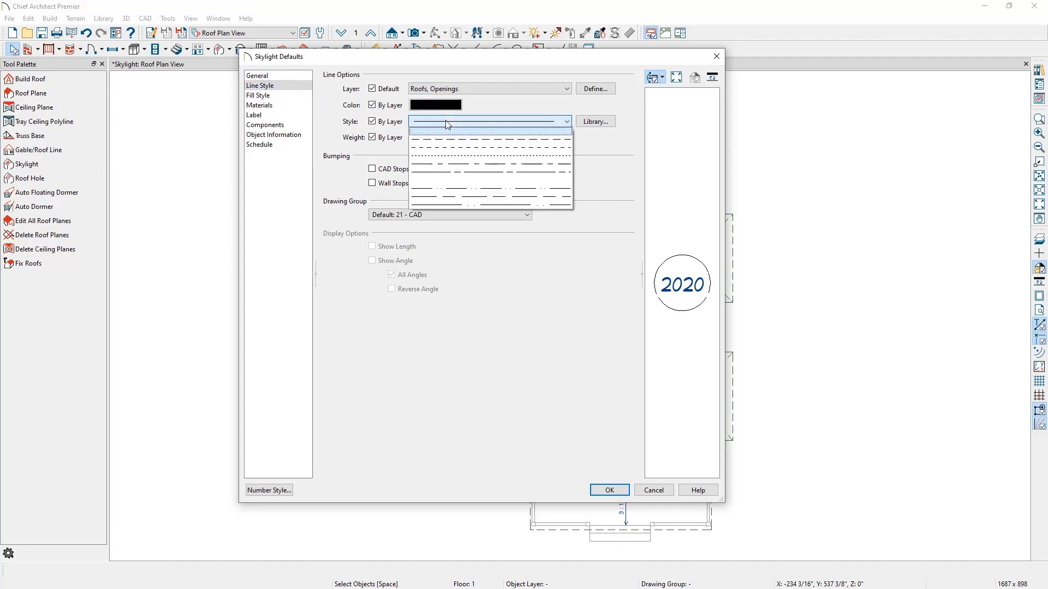
{"action": "left_click", "coordinate": [445, 136]}
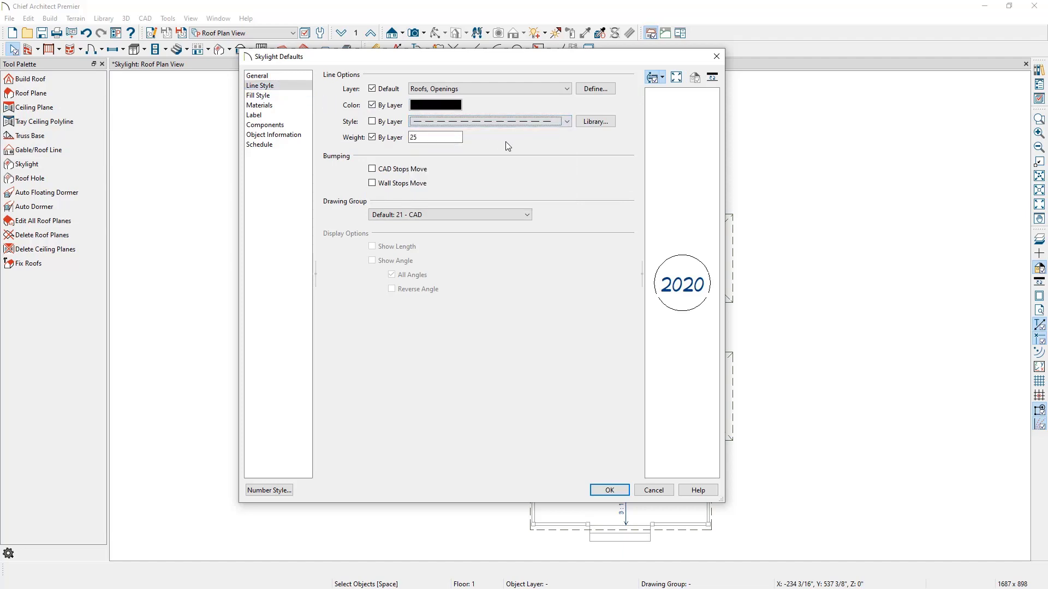